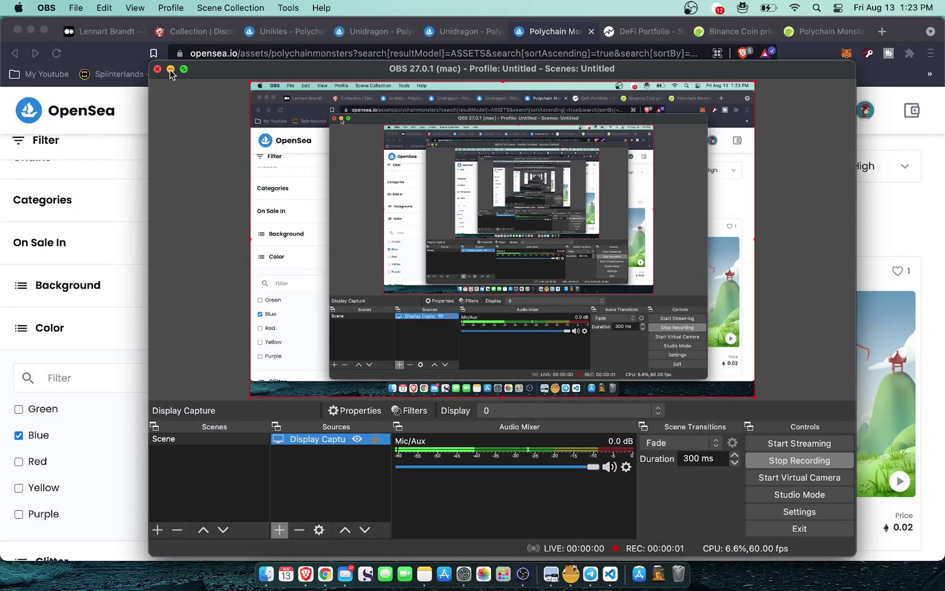
# - Hide OBS and close the Unidragon OpenSea listing to return to the blue Baby Unichick results
pyautogui.click(171, 69)
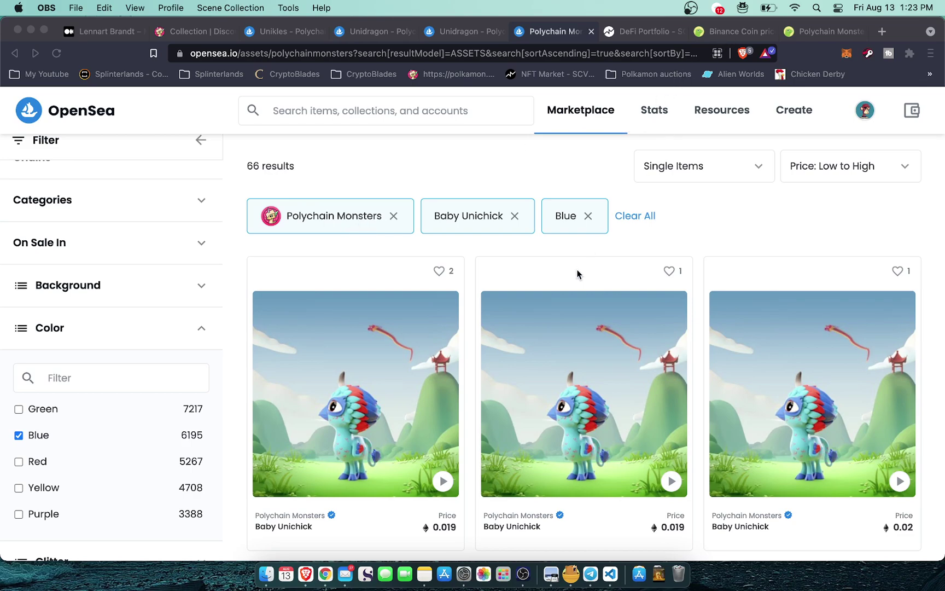
pyautogui.click(454, 32)
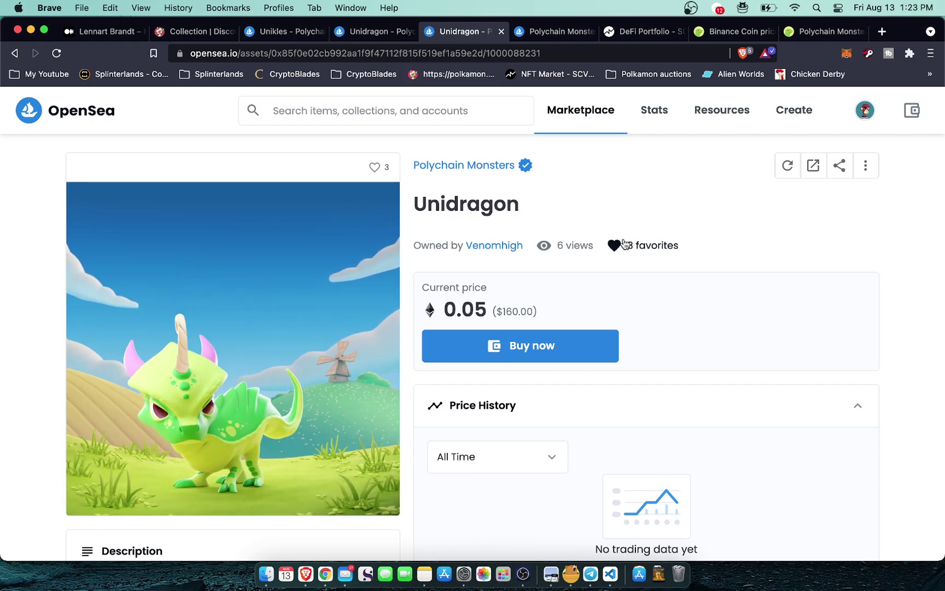
pyautogui.click(502, 32)
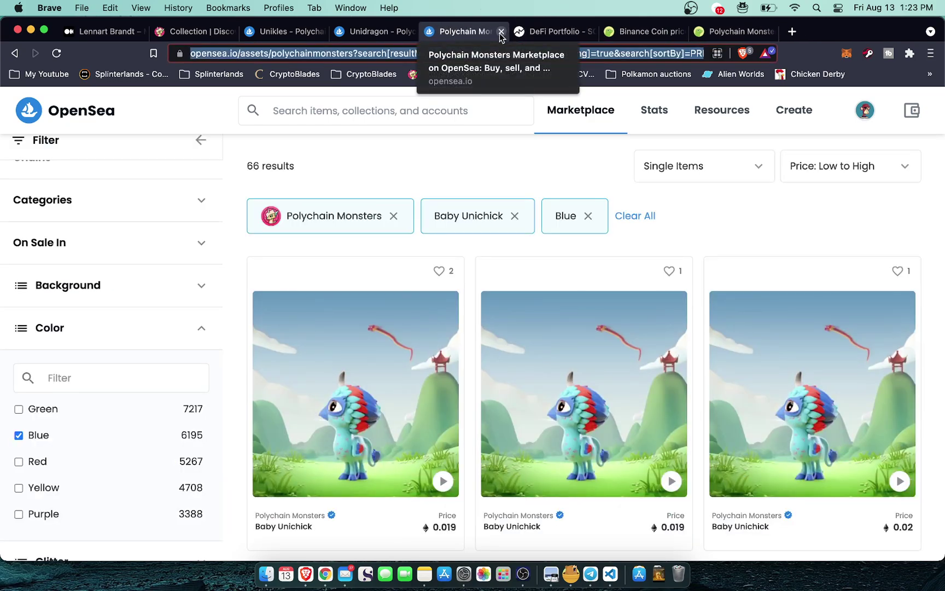
# - Close the OpenSea results and strip 'portfolio' from the address to load scv.finance
pyautogui.click(501, 32)
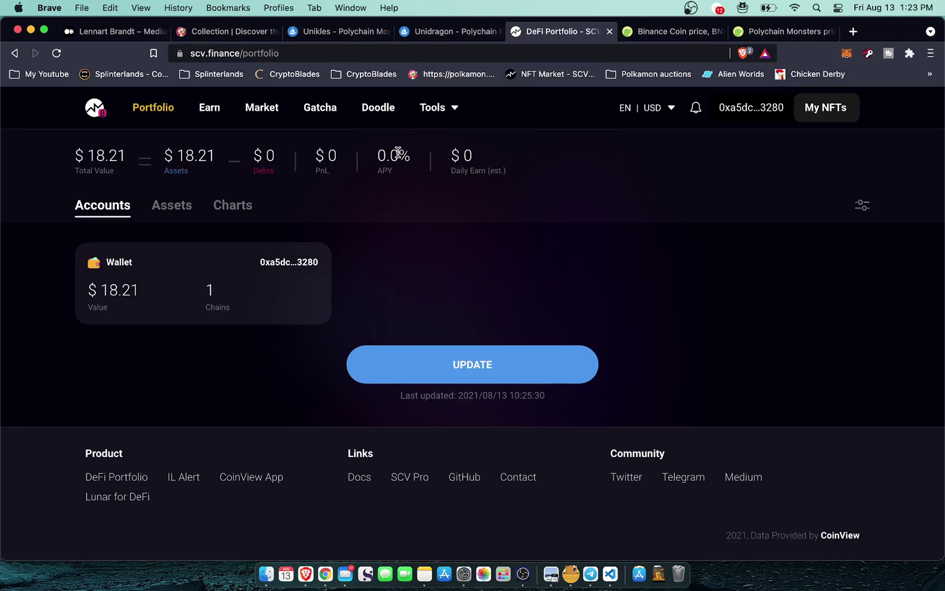
pyautogui.click(290, 54)
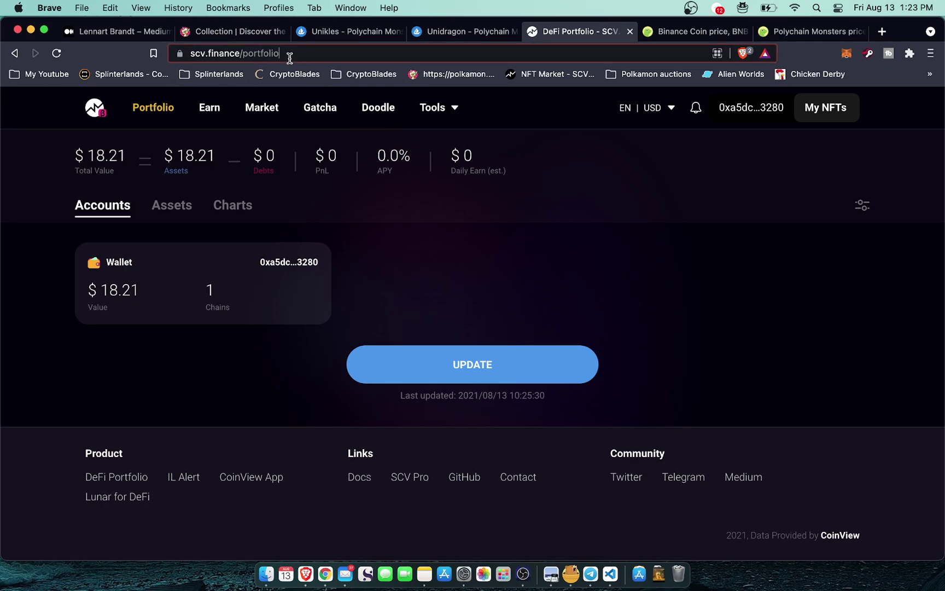
pyautogui.doubleClick(253, 55)
pyautogui.press('BackSpace')
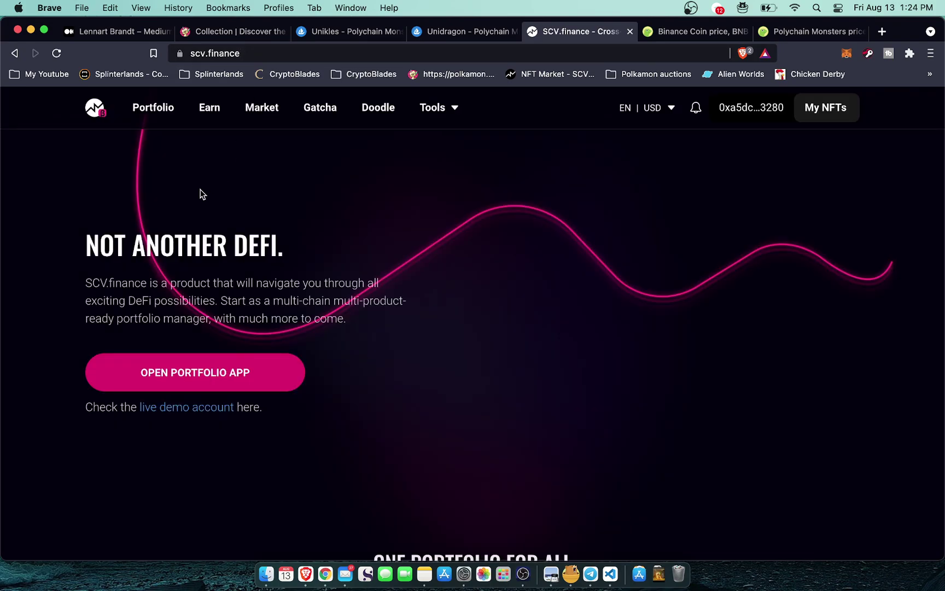
pyautogui.scroll(-6, 202, 194)
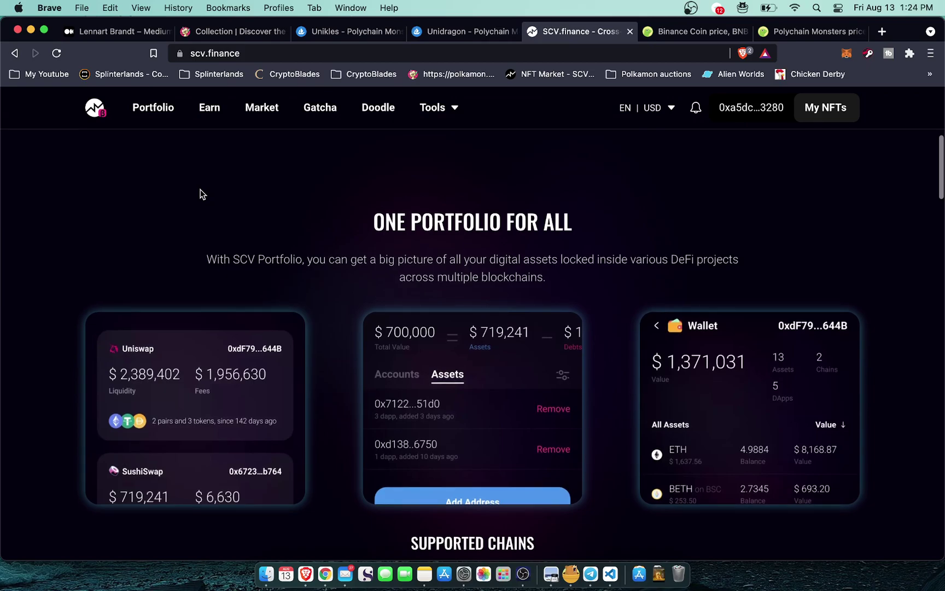
pyautogui.scroll(-2, 201, 194)
pyautogui.scroll(-3, 202, 195)
pyautogui.scroll(-2, 202, 194)
pyautogui.scroll(12, 201, 193)
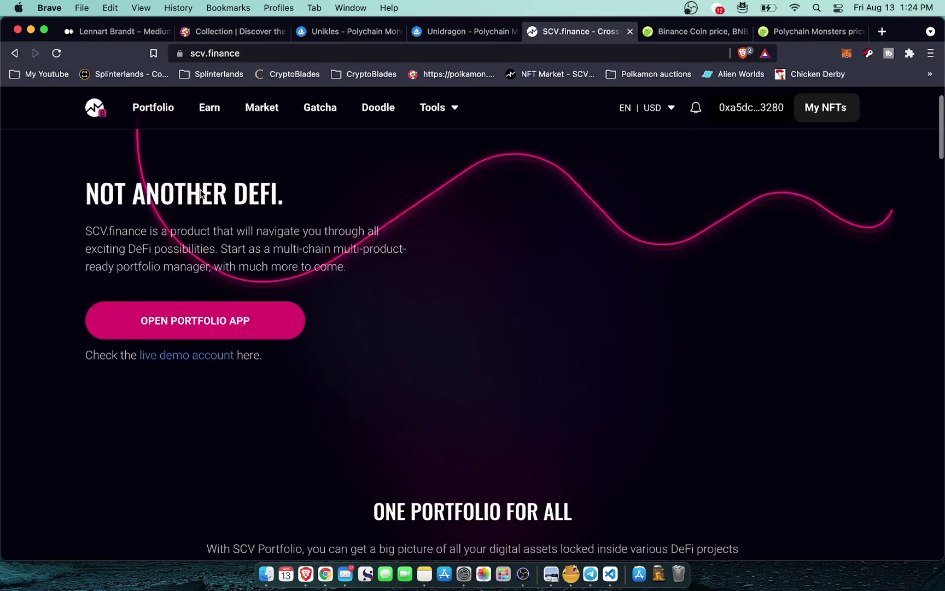
pyautogui.scroll(2, 202, 194)
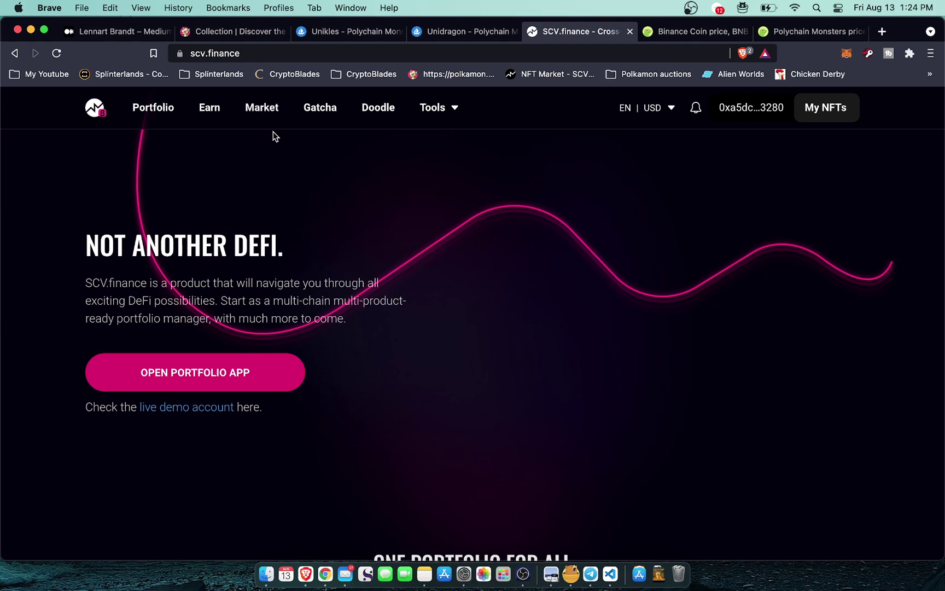
# - Open the NFT Market and browse its Polychain Monsters Hot Auctions and New Sellings
pyautogui.click(264, 110)
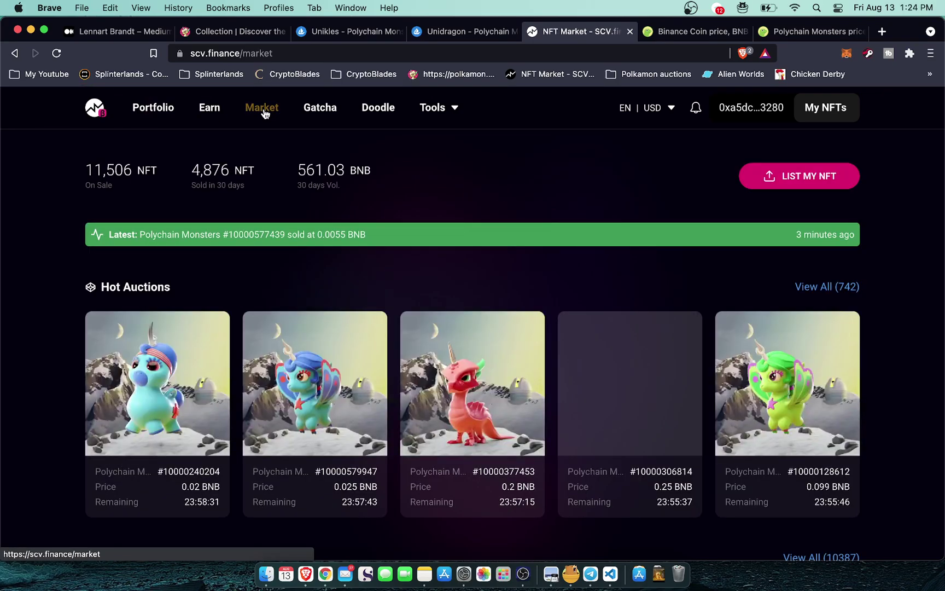
pyautogui.scroll(-2, 250, 359)
pyautogui.scroll(-2, 251, 359)
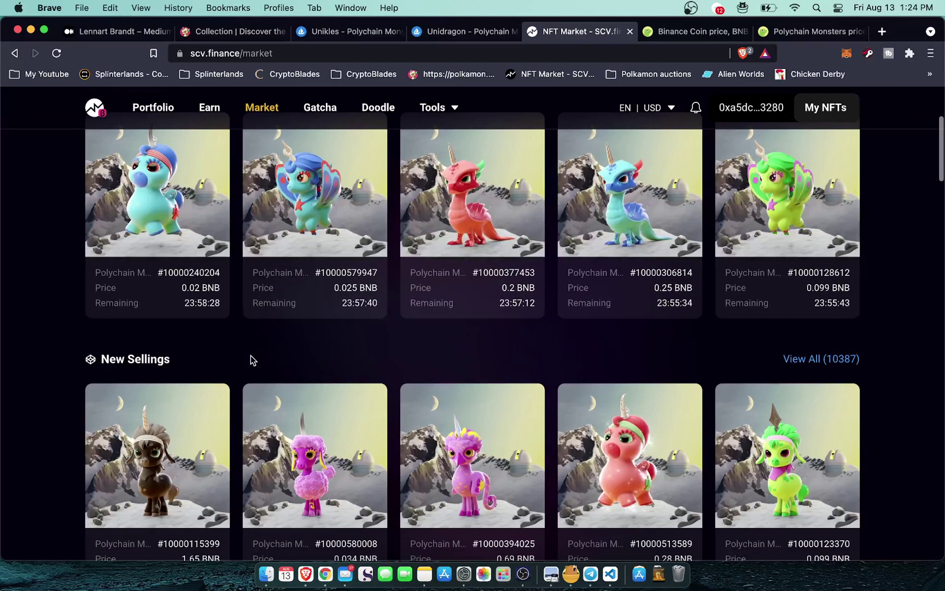
pyautogui.scroll(2, 251, 358)
pyautogui.scroll(3, 251, 359)
pyautogui.scroll(1, 252, 360)
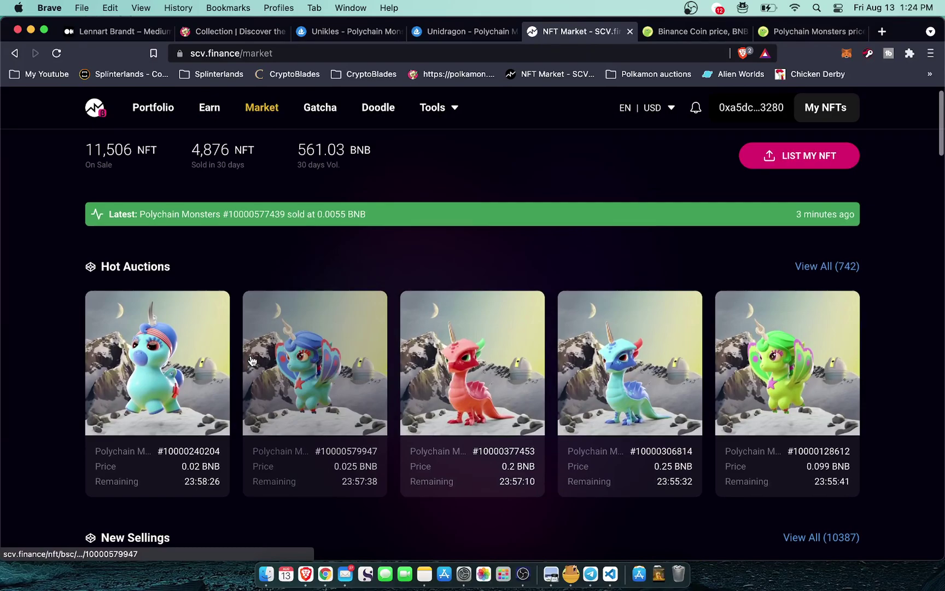
pyautogui.scroll(-1, 251, 361)
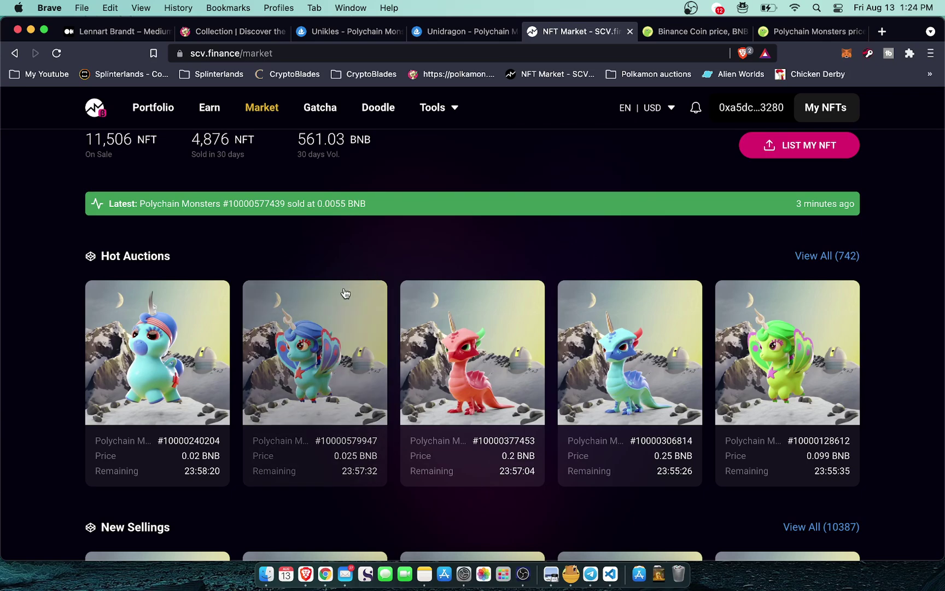
pyautogui.click(174, 364)
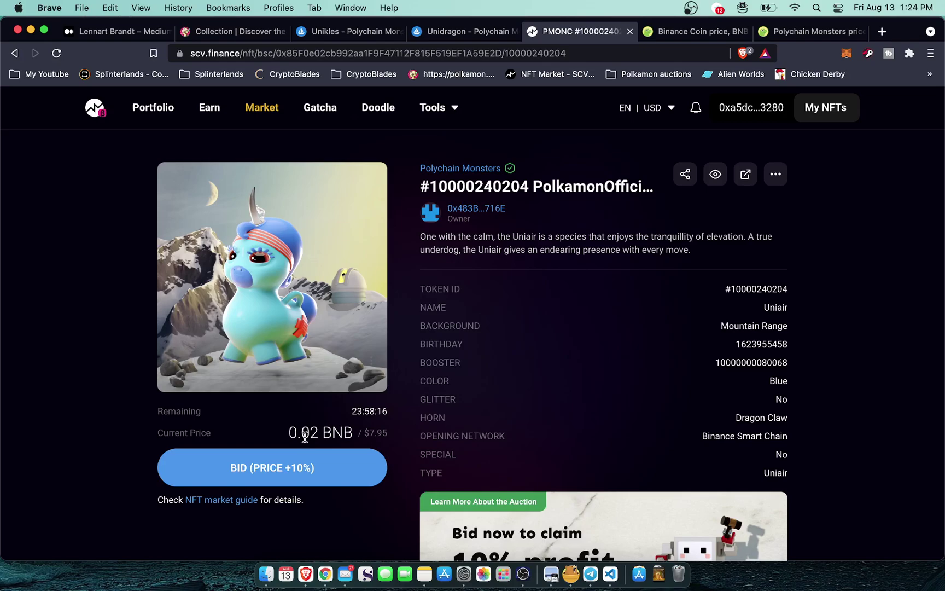
pyautogui.scroll(-5, 306, 427)
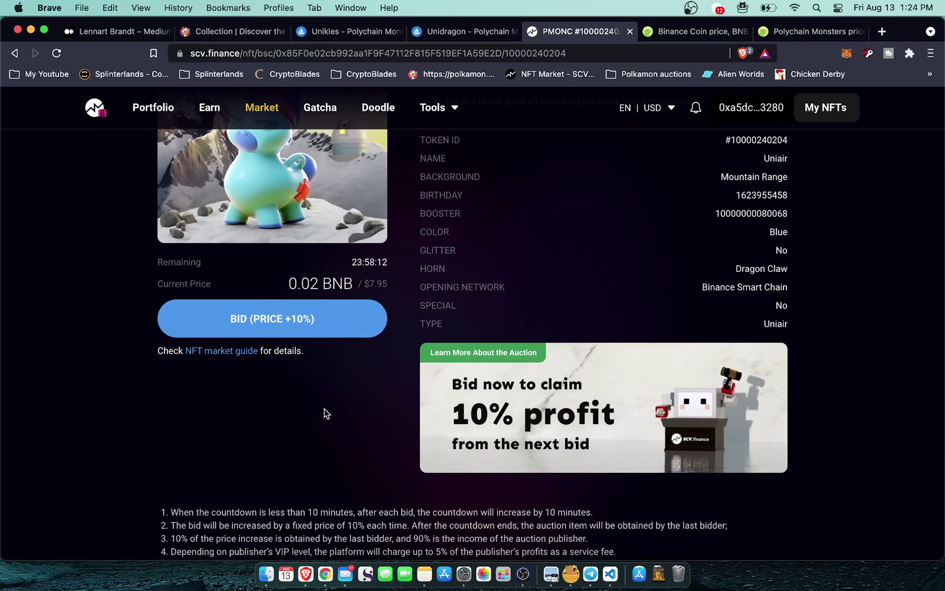
pyautogui.scroll(3, 349, 388)
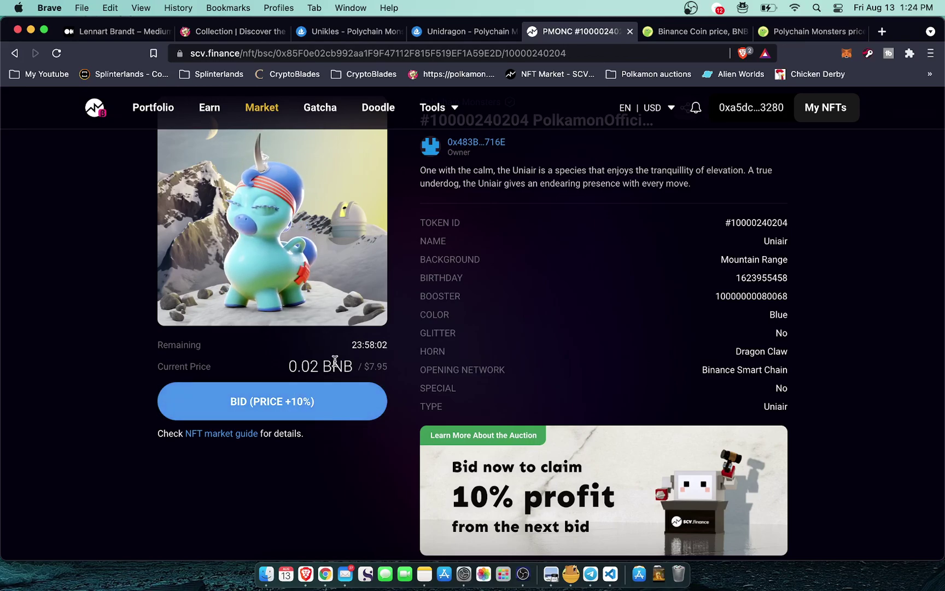
pyautogui.scroll(3, 381, 396)
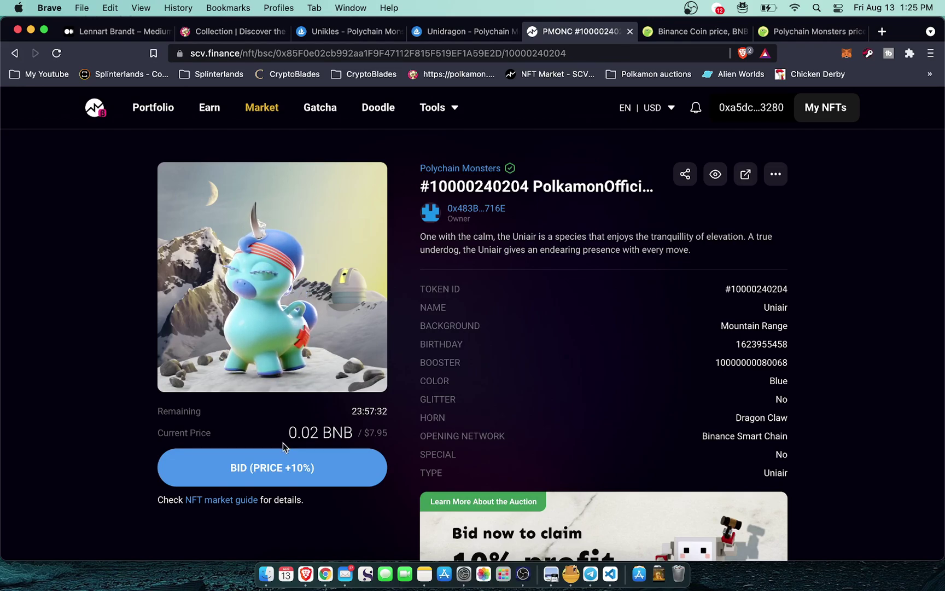
pyautogui.click(310, 474)
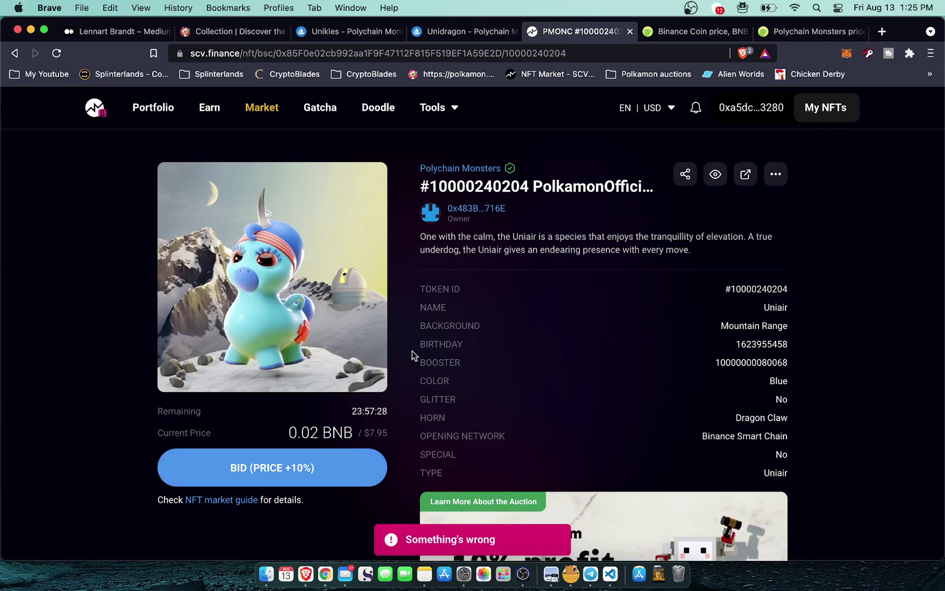
pyautogui.scroll(-3, 411, 353)
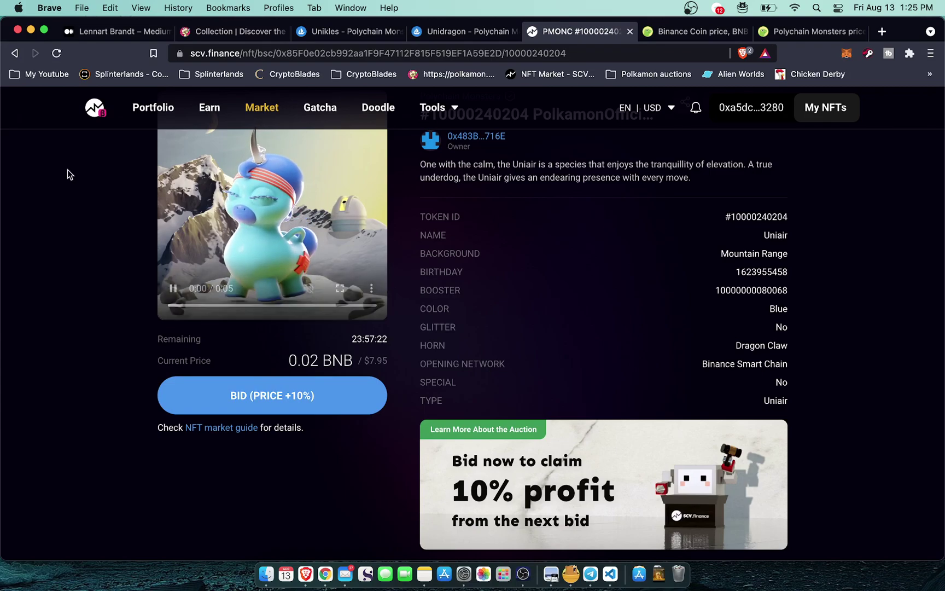
# - Return to the market, then open My NFTs to list the wallet's 13 NFTs
pyautogui.click(16, 54)
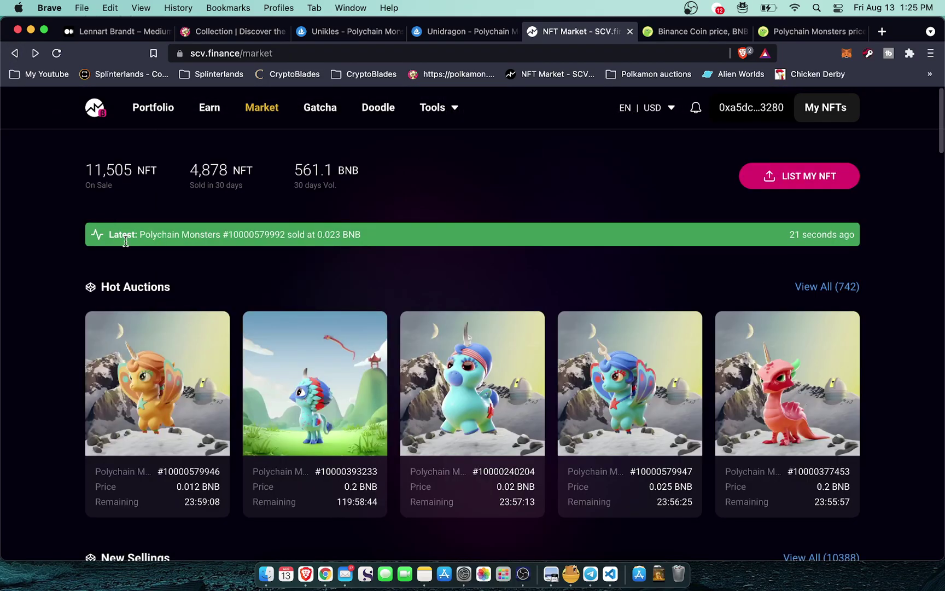
pyautogui.scroll(-5, 485, 407)
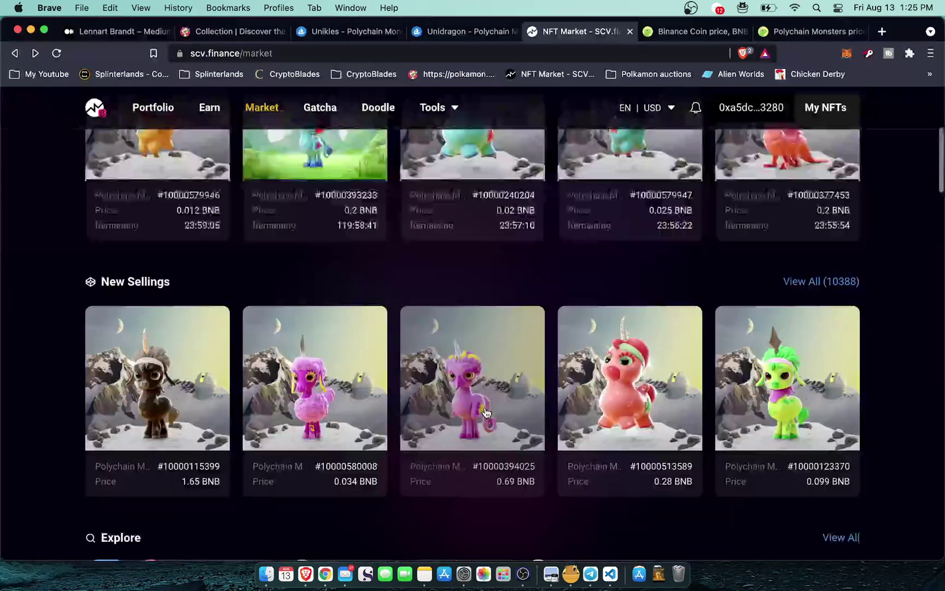
pyautogui.scroll(5, 484, 411)
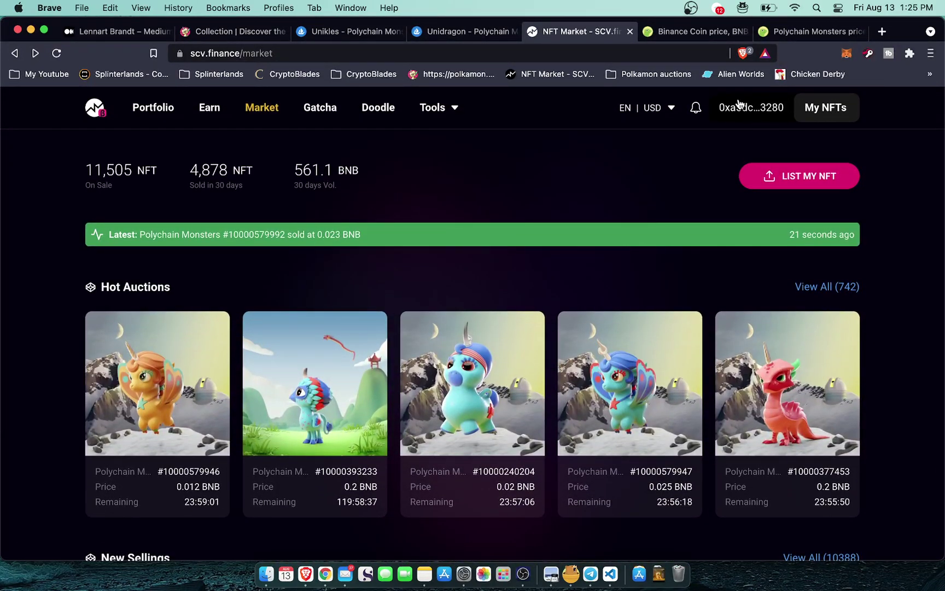
pyautogui.click(824, 108)
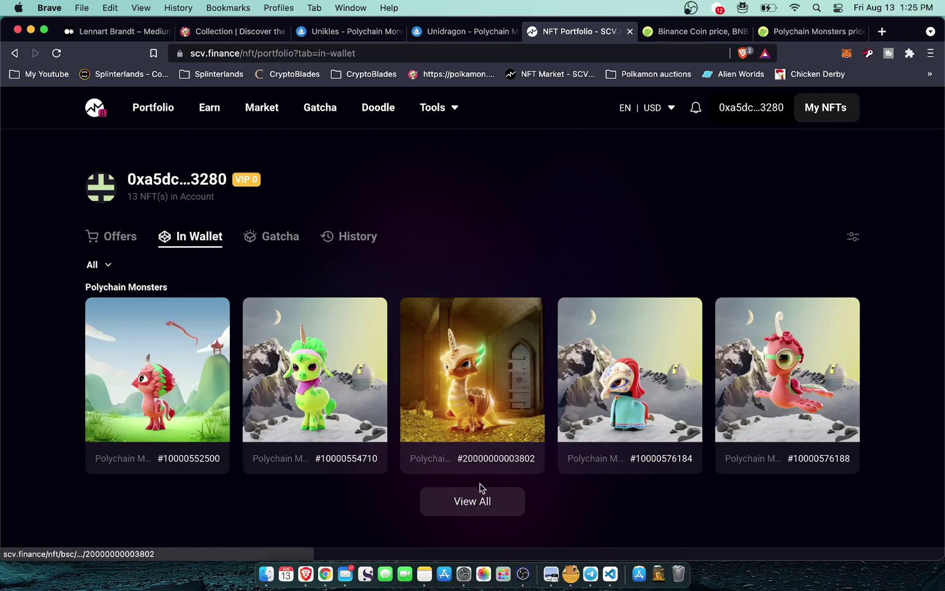
pyautogui.click(473, 500)
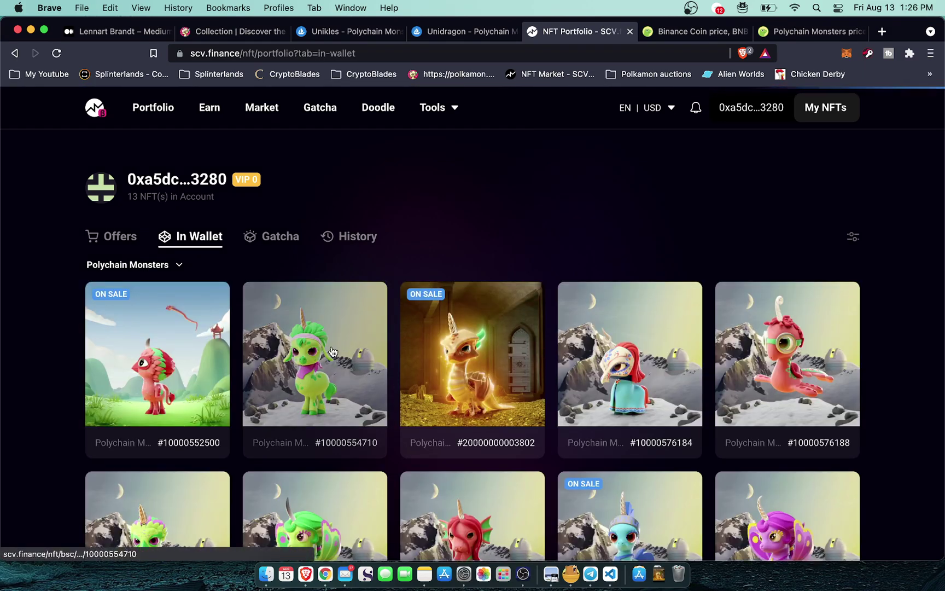
pyautogui.click(332, 351)
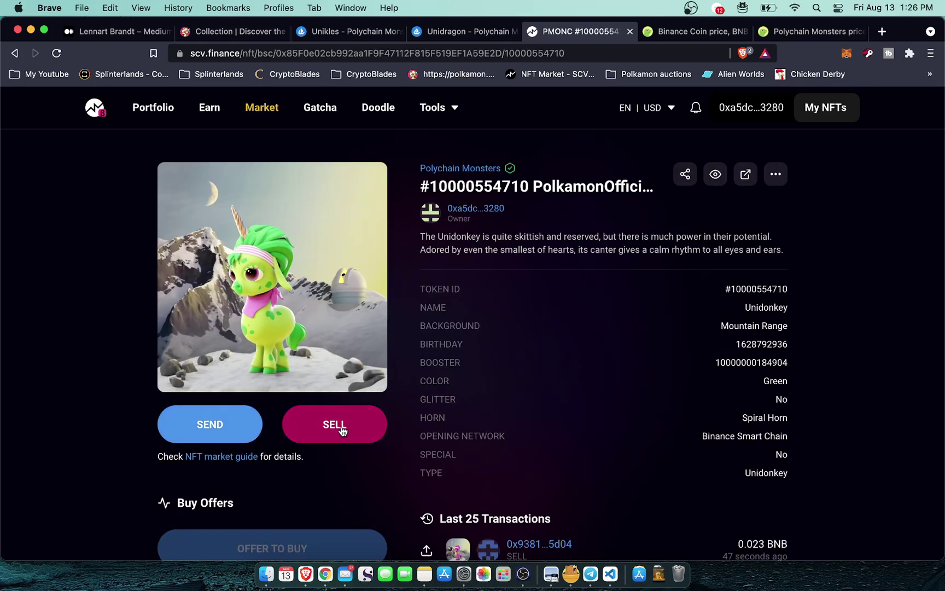
pyautogui.click(339, 427)
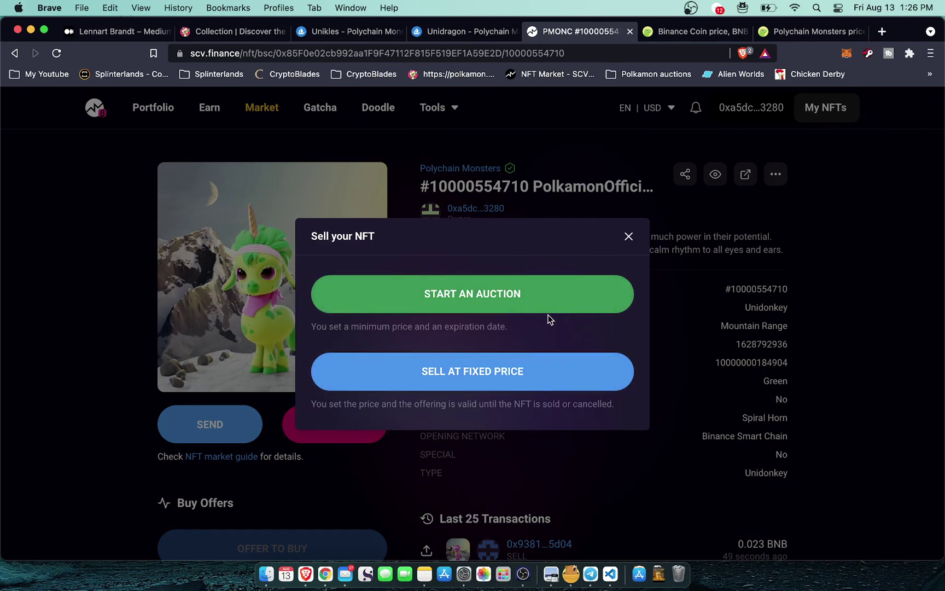
# - Open and dismiss the Unidonkey auction form, then go back to the NFT portfolio
pyautogui.click(491, 306)
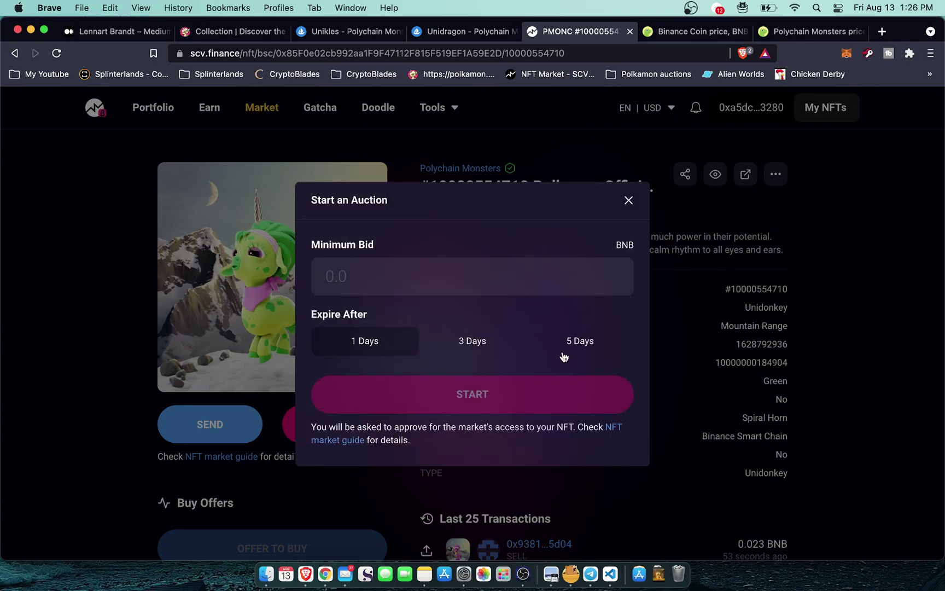
pyautogui.click(629, 201)
pyautogui.scroll(-3, 405, 275)
pyautogui.scroll(-2, 405, 275)
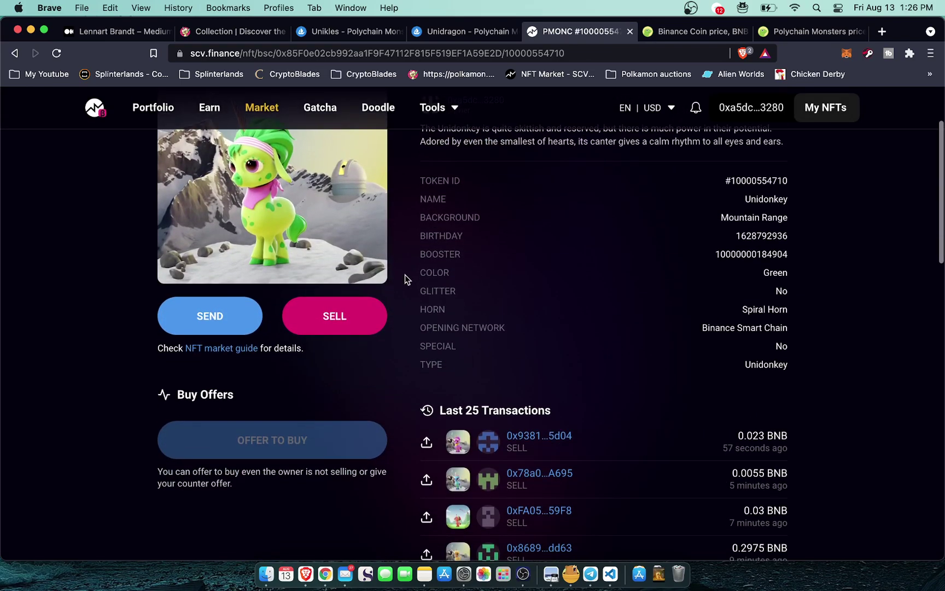
pyautogui.scroll(5, 405, 274)
pyautogui.click(13, 53)
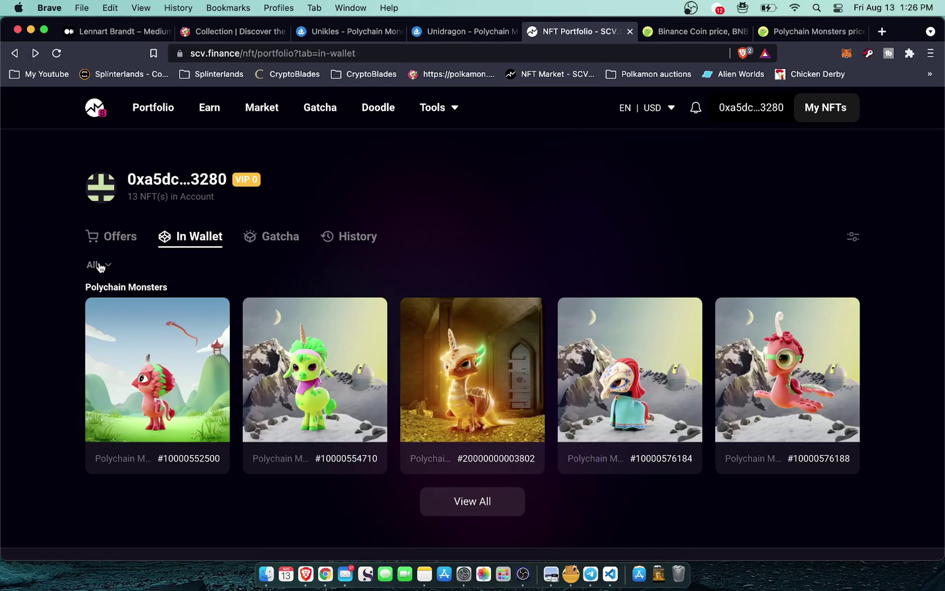
pyautogui.click(115, 239)
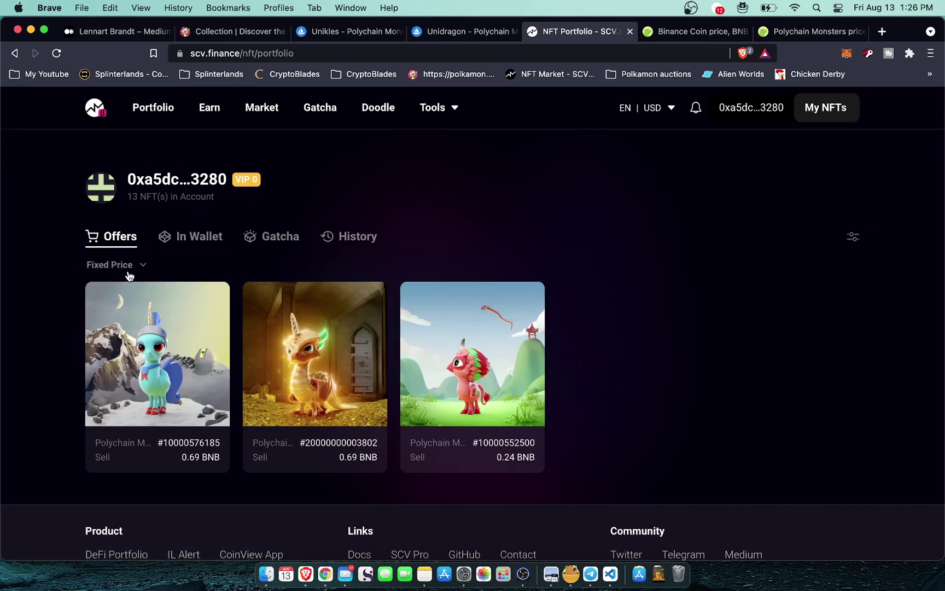
pyautogui.moveTo(111, 264)
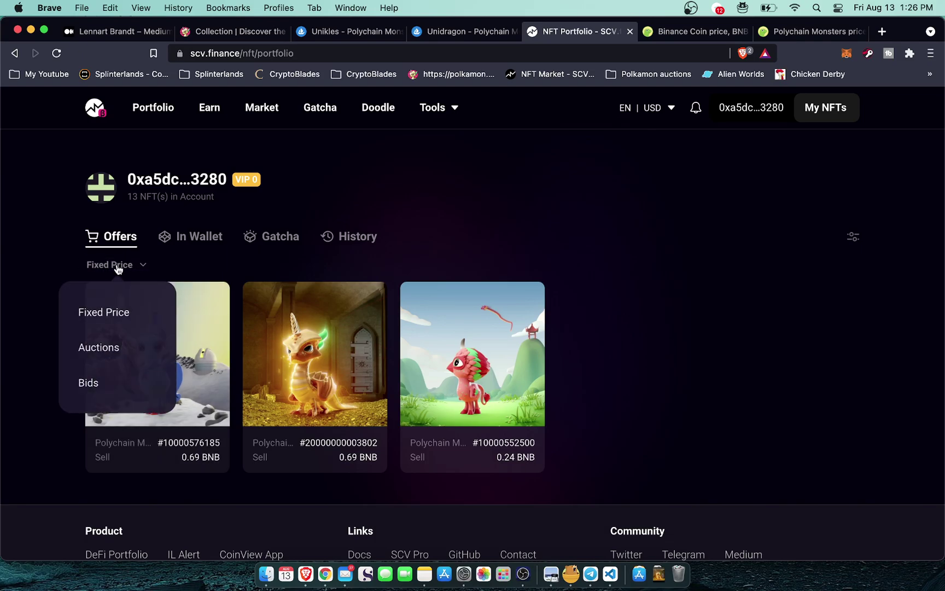
pyautogui.click(113, 347)
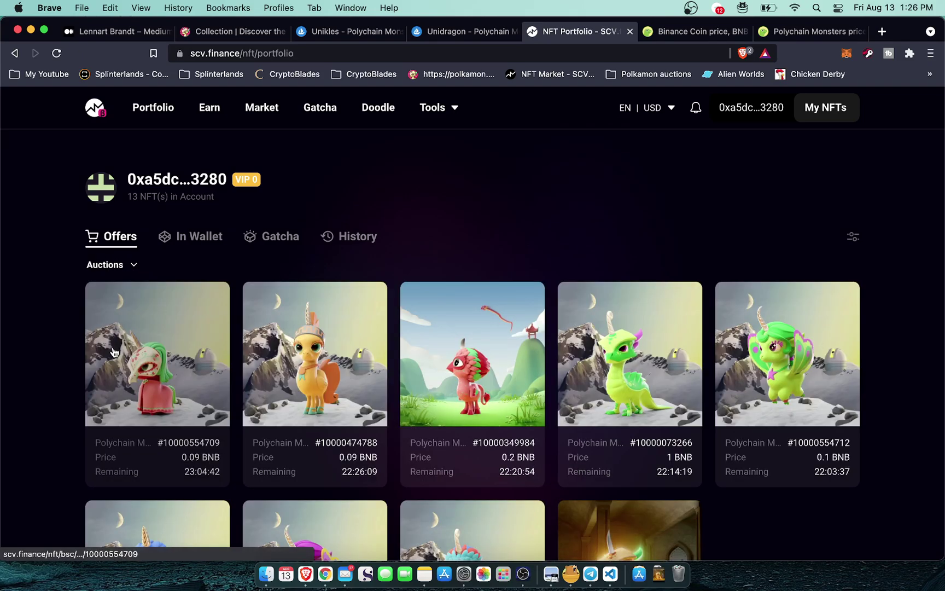
pyautogui.scroll(-4, 535, 378)
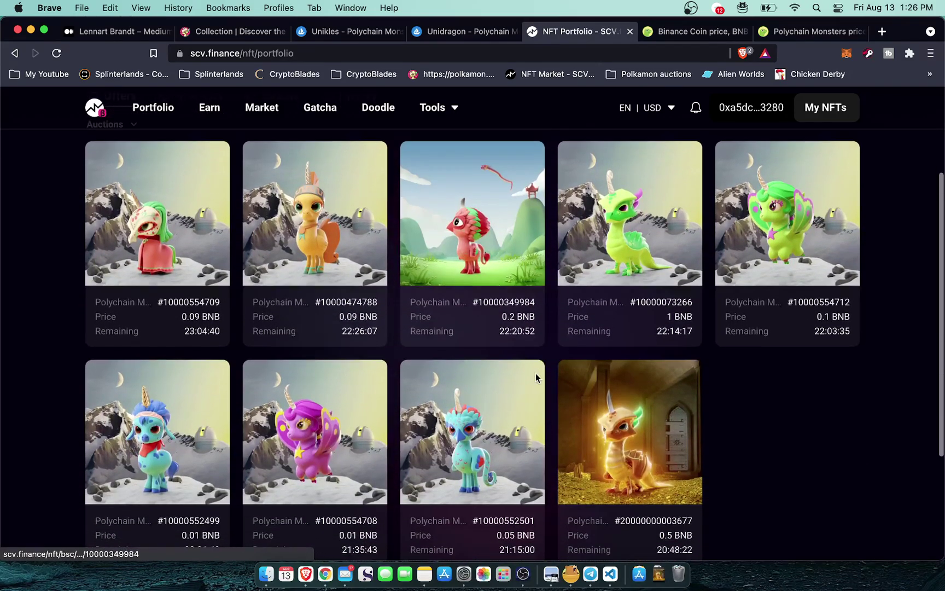
pyautogui.scroll(1, 536, 377)
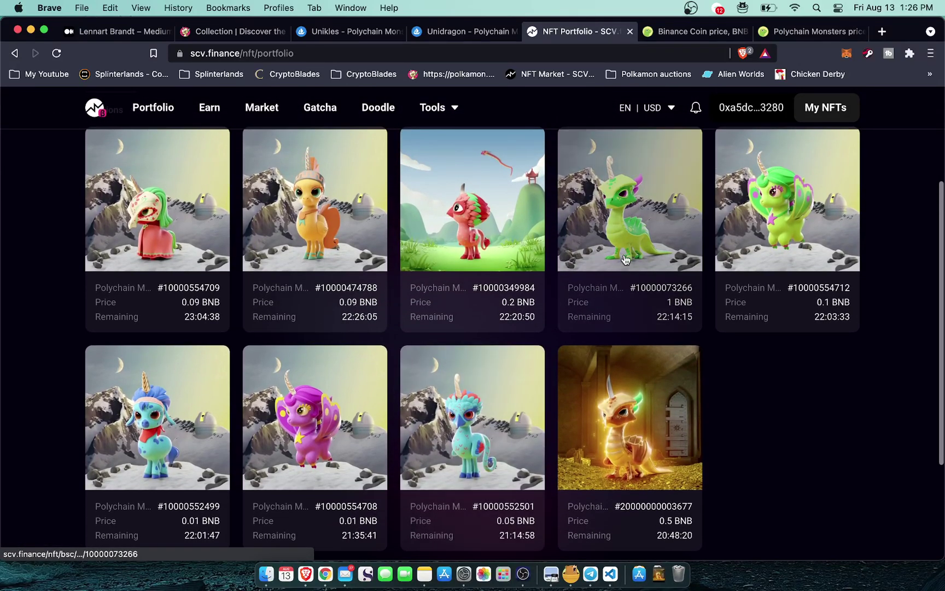
pyautogui.click(630, 241)
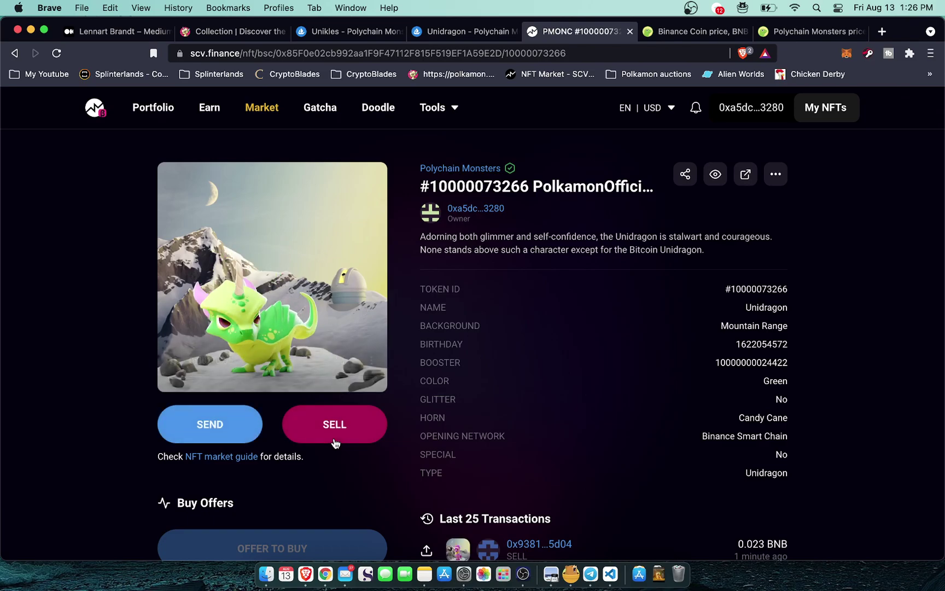
pyautogui.scroll(-1, 333, 443)
pyautogui.scroll(-1, 336, 444)
pyautogui.scroll(1, 336, 443)
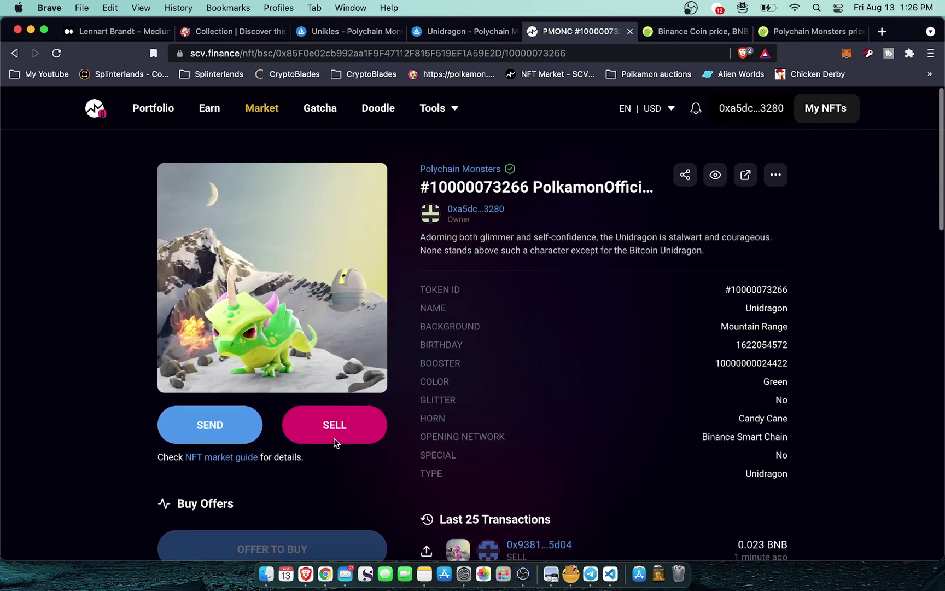
pyautogui.click(15, 55)
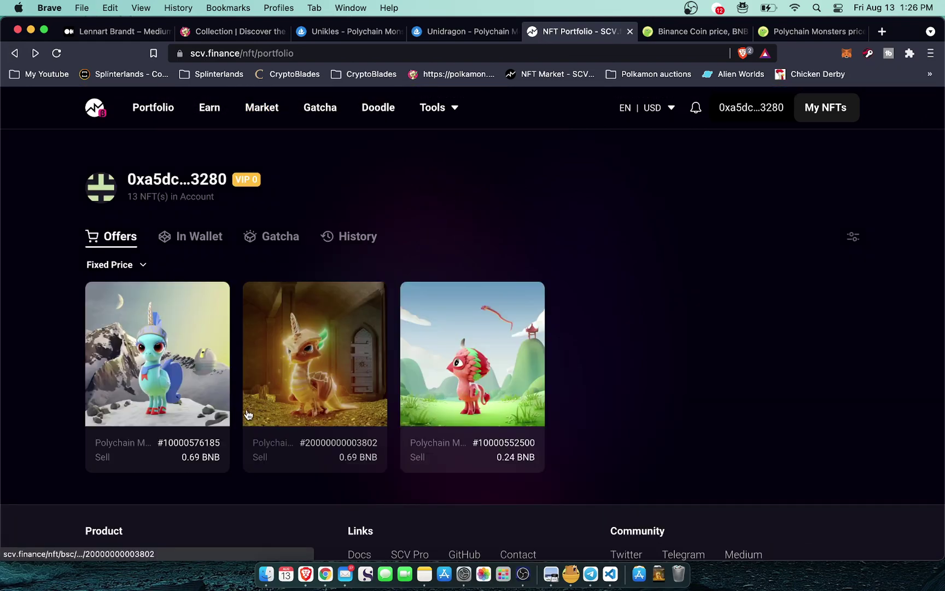
pyautogui.click(109, 265)
pyautogui.click(110, 354)
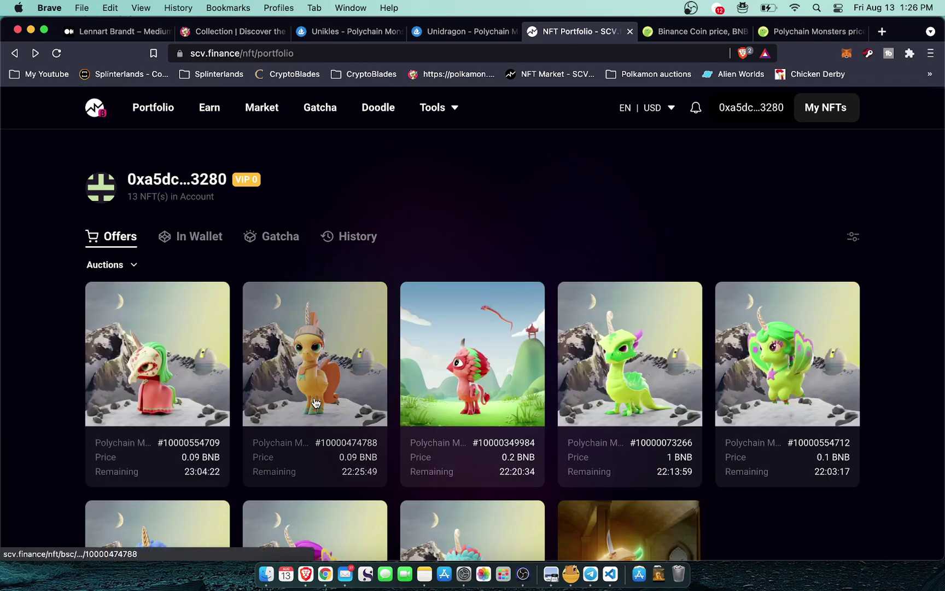
pyautogui.click(315, 403)
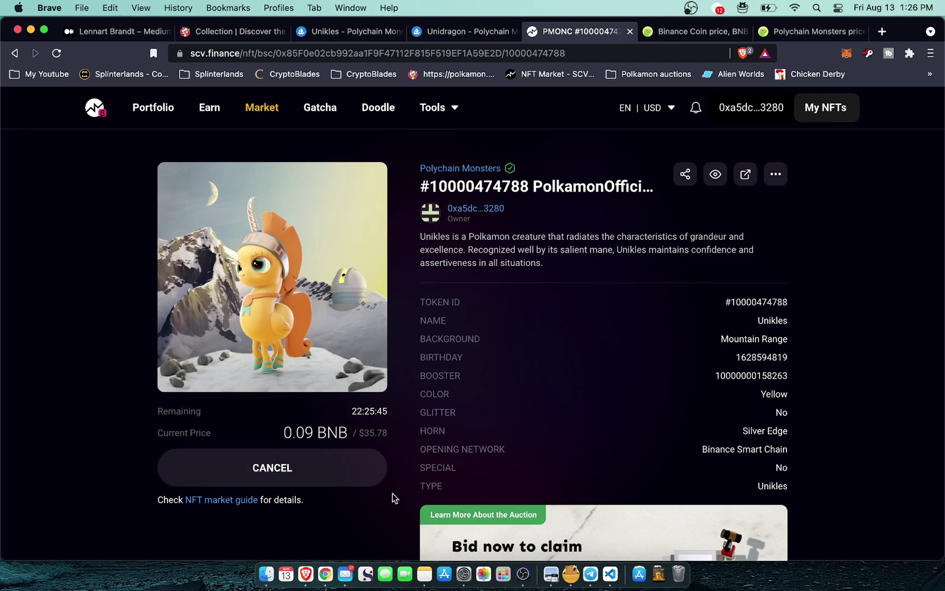
pyautogui.scroll(-3, 372, 522)
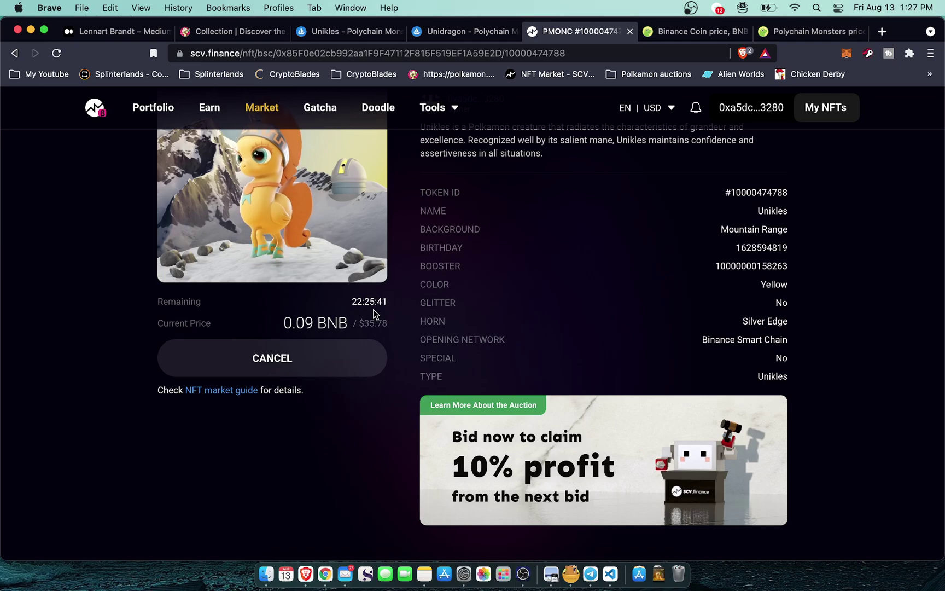
pyautogui.scroll(3, 384, 383)
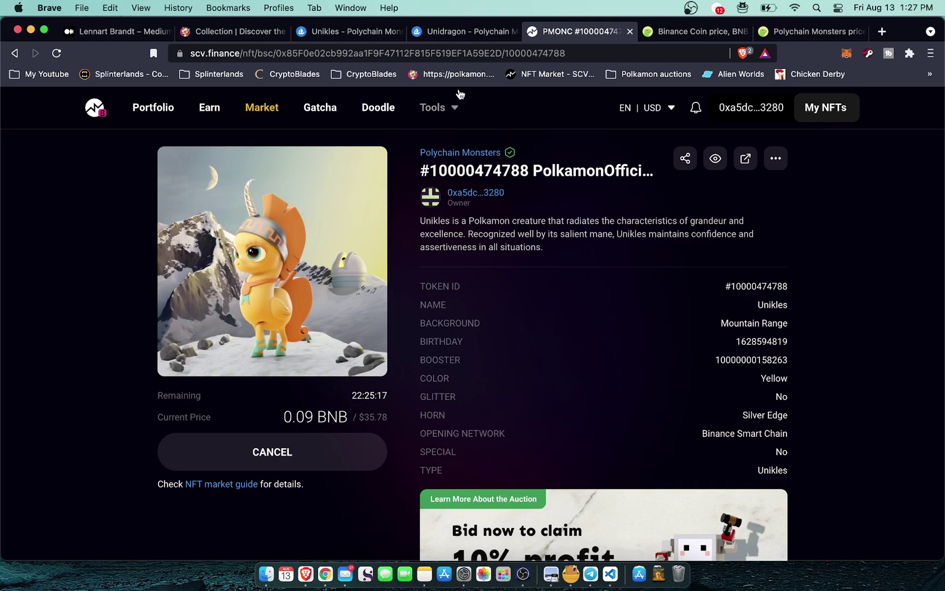
# - Switch to the CoinGecko Polychain Monsters tab and scroll up to the $15.04 PMON header
pyautogui.click(815, 30)
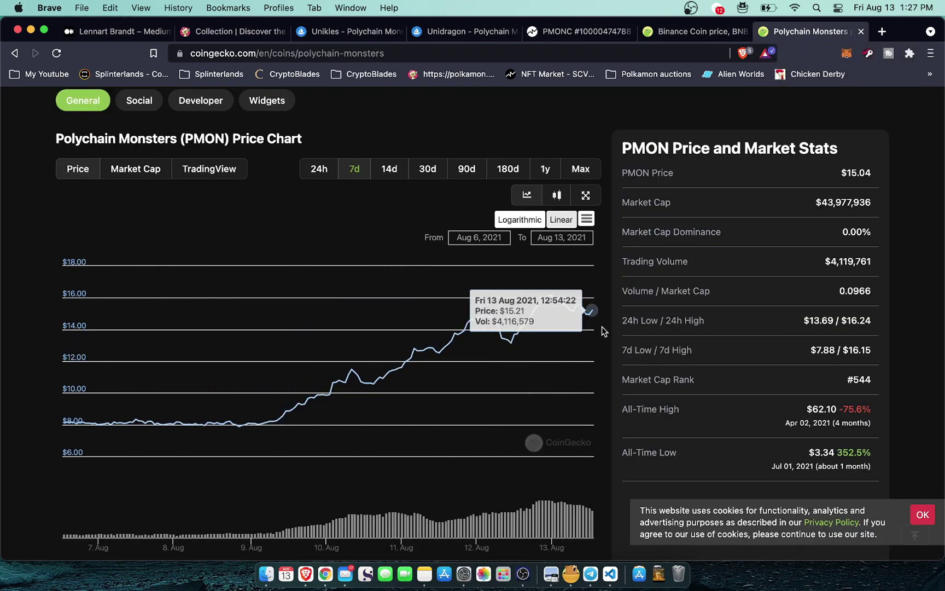
pyautogui.scroll(2, 447, 298)
pyautogui.scroll(2, 448, 298)
pyautogui.scroll(3, 448, 297)
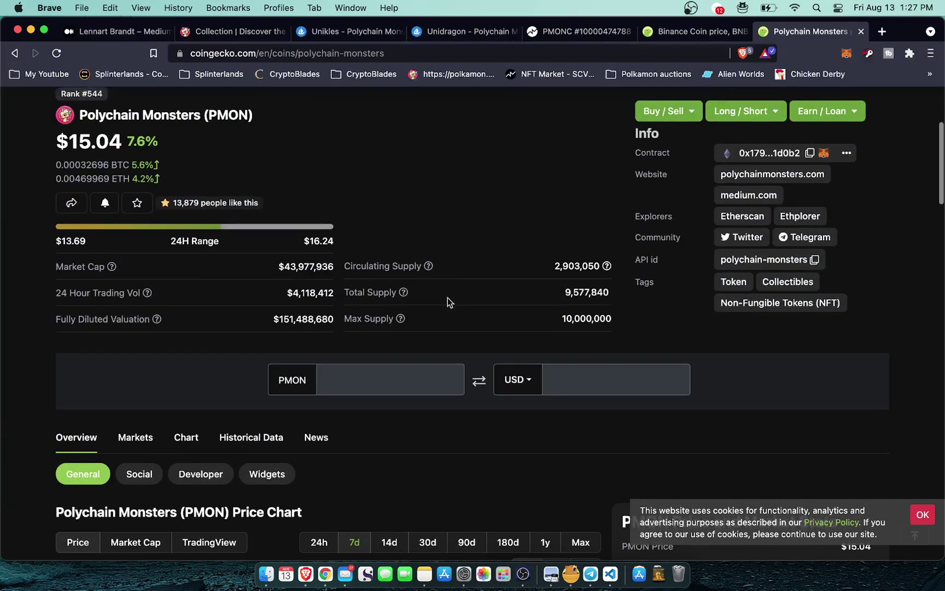
pyautogui.scroll(1, 448, 297)
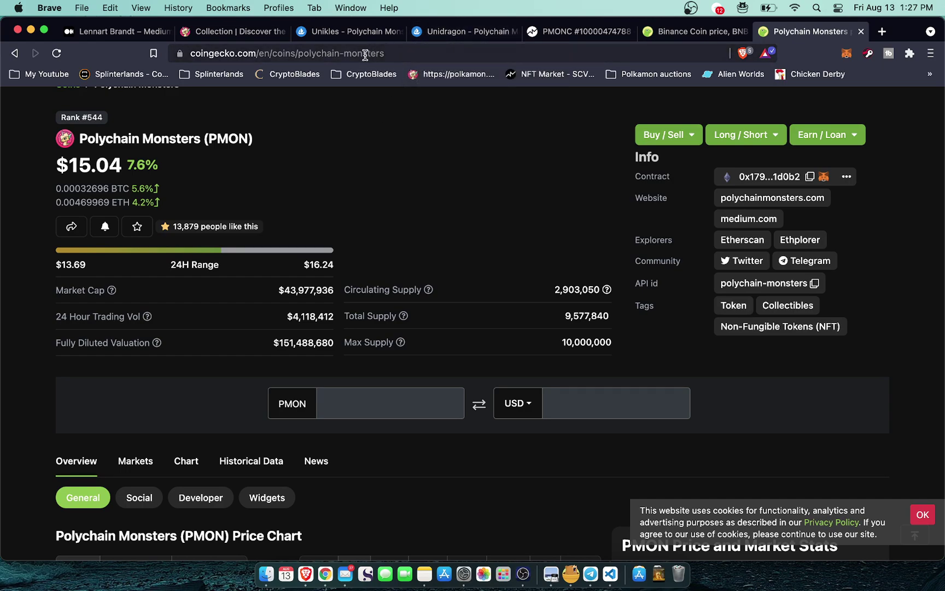
# - Compare the Unikles and Unidragon OpenSea listing prices, then close those tabs
pyautogui.click(468, 39)
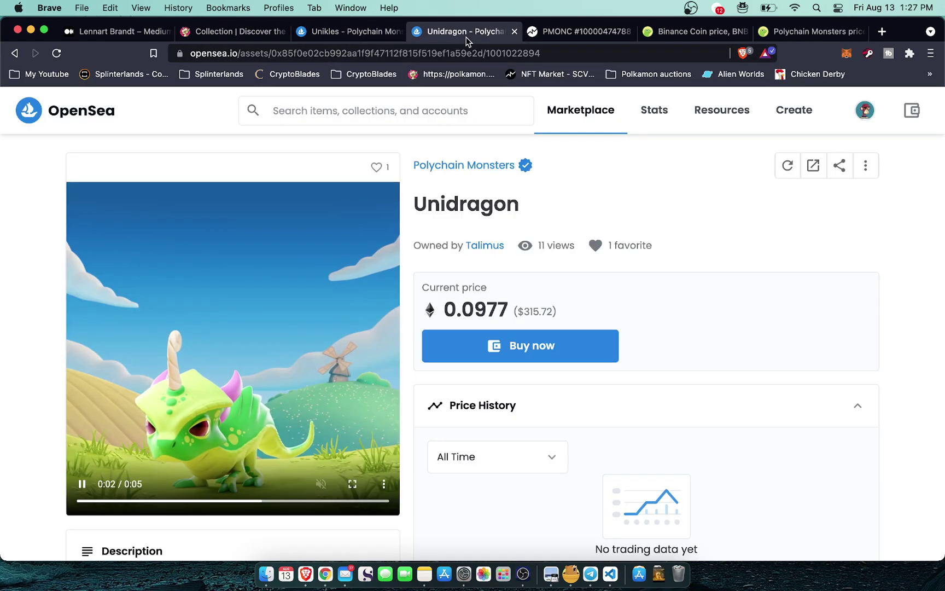
pyautogui.click(553, 31)
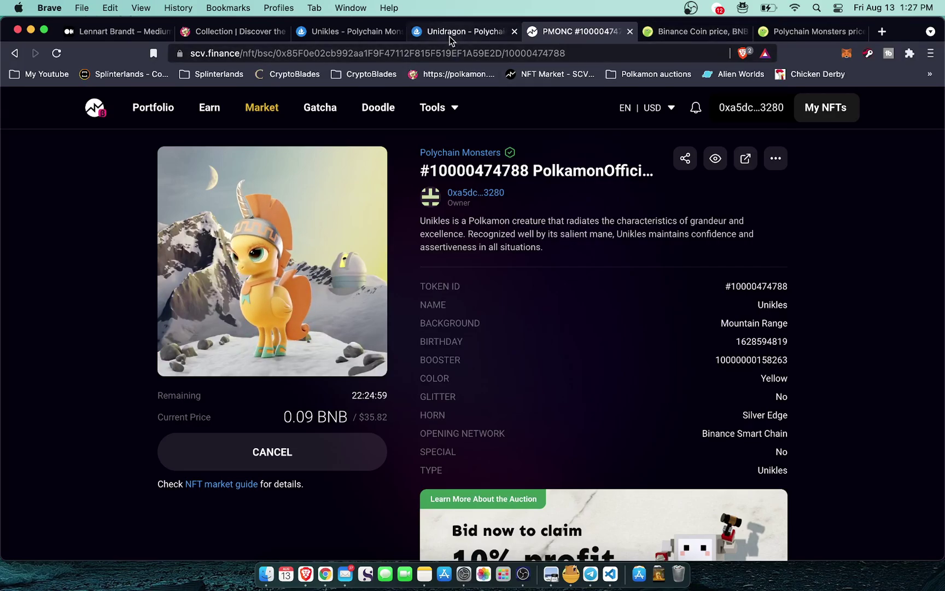
pyautogui.click(465, 31)
pyautogui.click(361, 32)
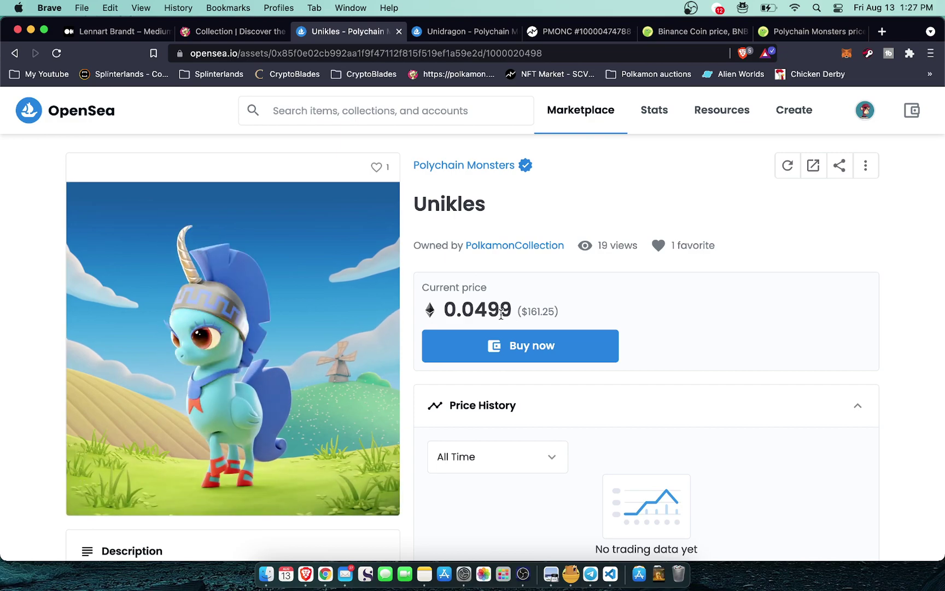
pyautogui.click(453, 33)
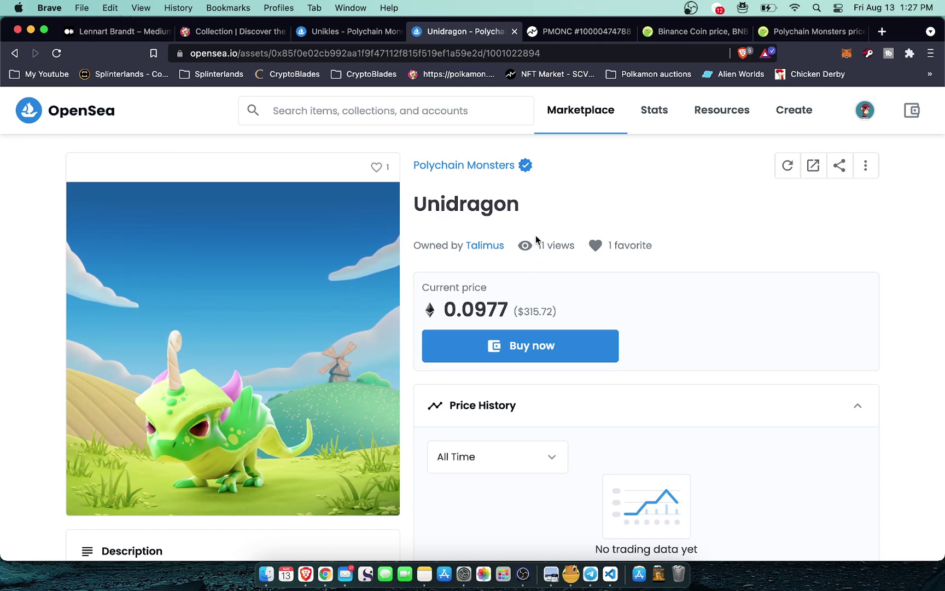
pyautogui.click(399, 31)
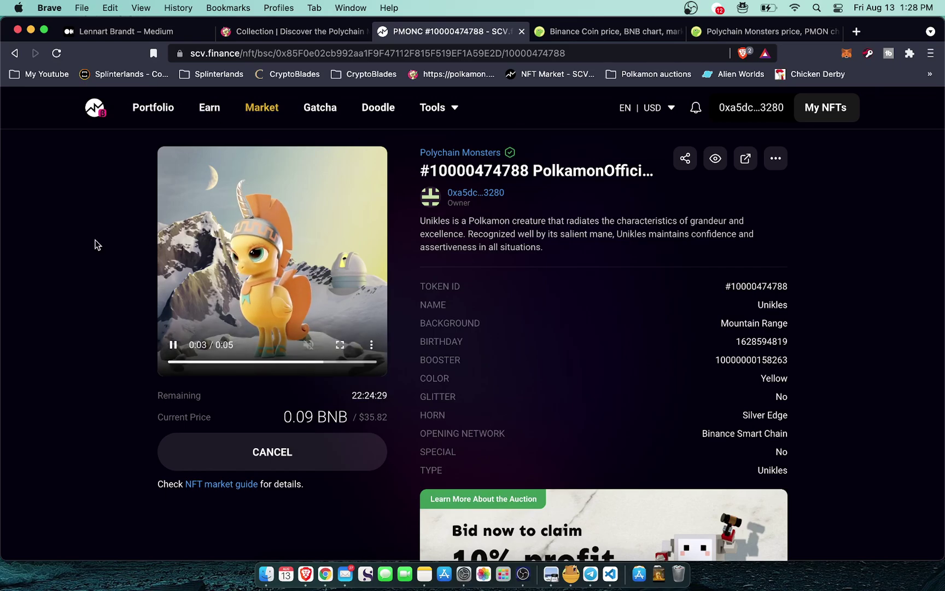
# - Scroll to the top of the Unikles auction page and bring the OBS recorder window forward
pyautogui.scroll(1, 90, 240)
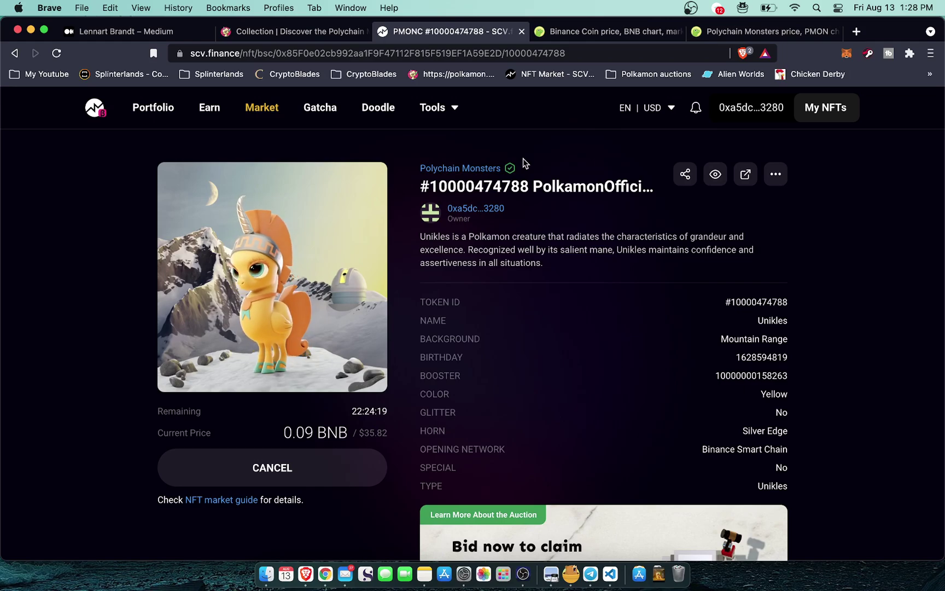
pyautogui.click(524, 571)
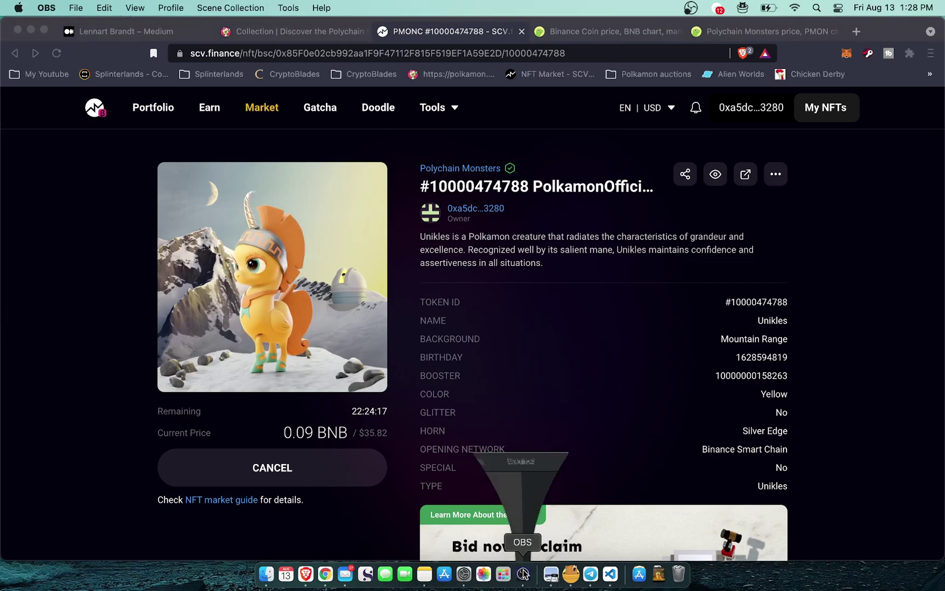